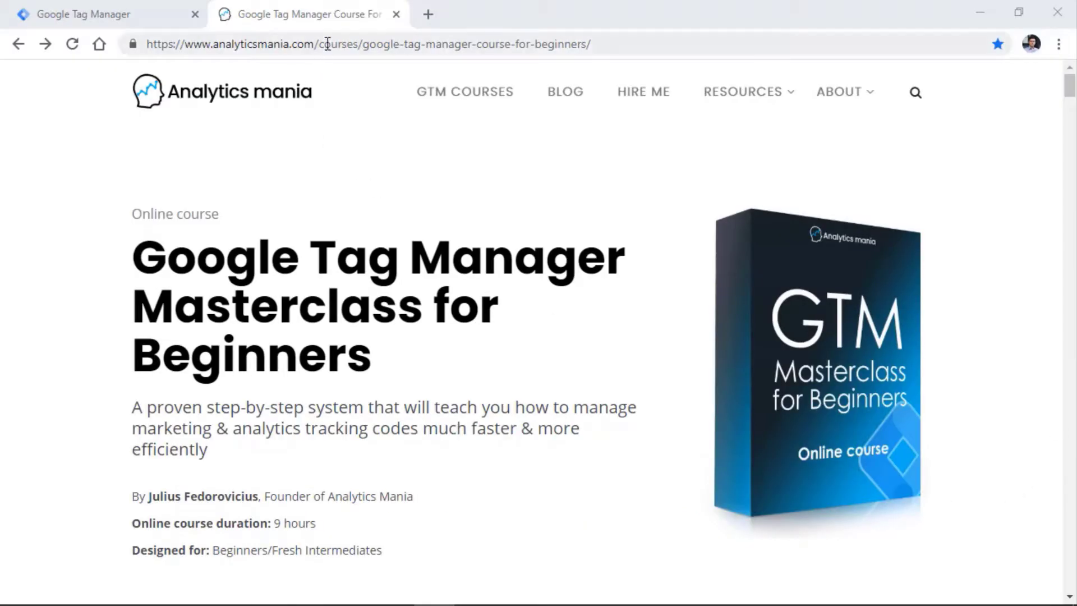
# Step: Browse the google.com/about/tag product page, then return to the Tag Manager accounts list
pyautogui.click(327, 44)
pyautogui.write('google.com')
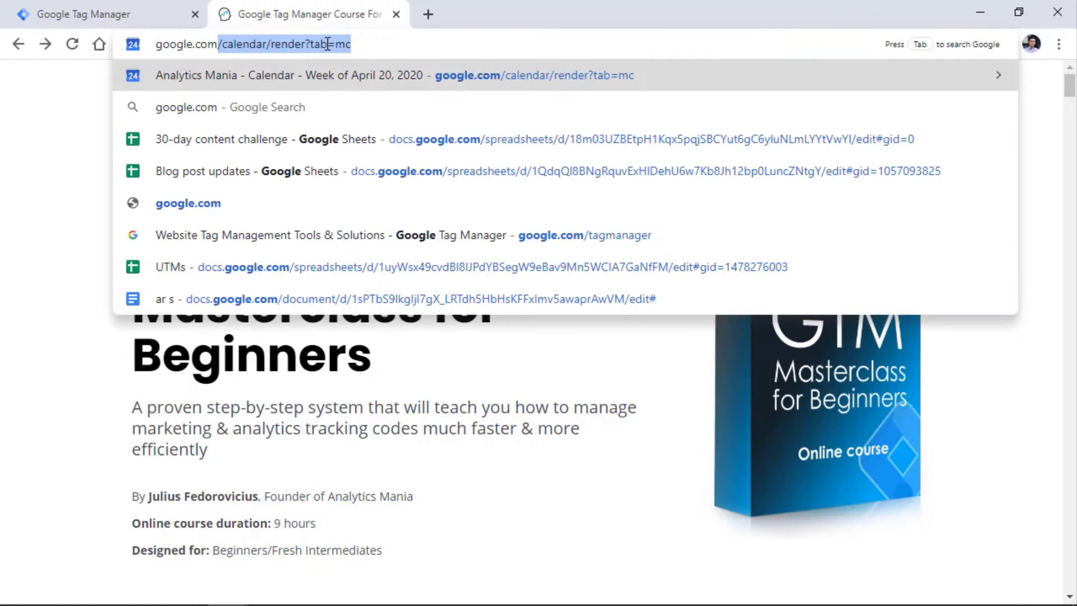
pyautogui.write('/about/tag')
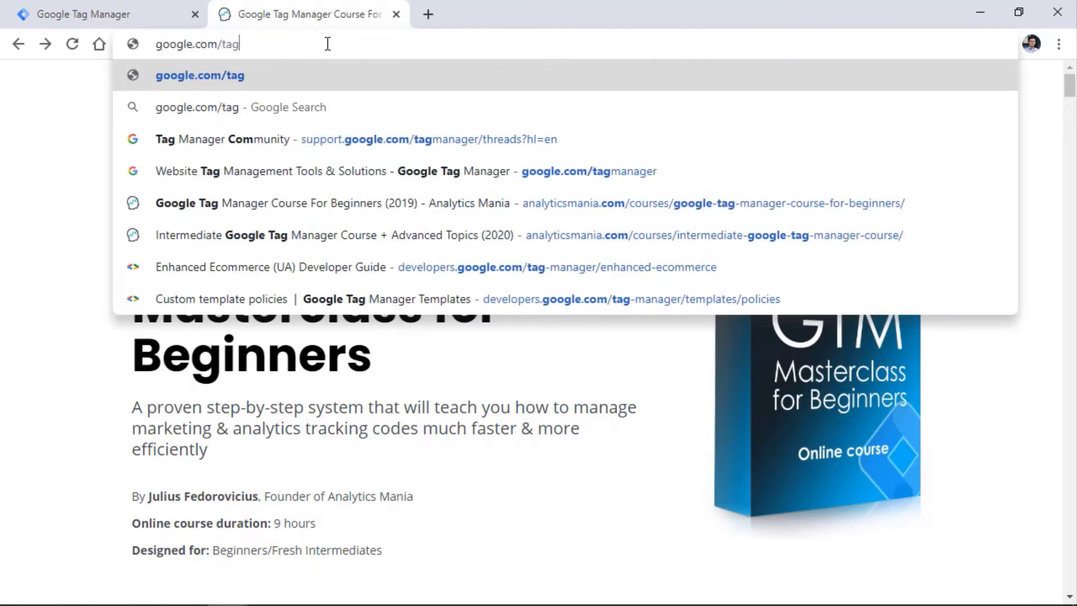
pyautogui.press('Return')
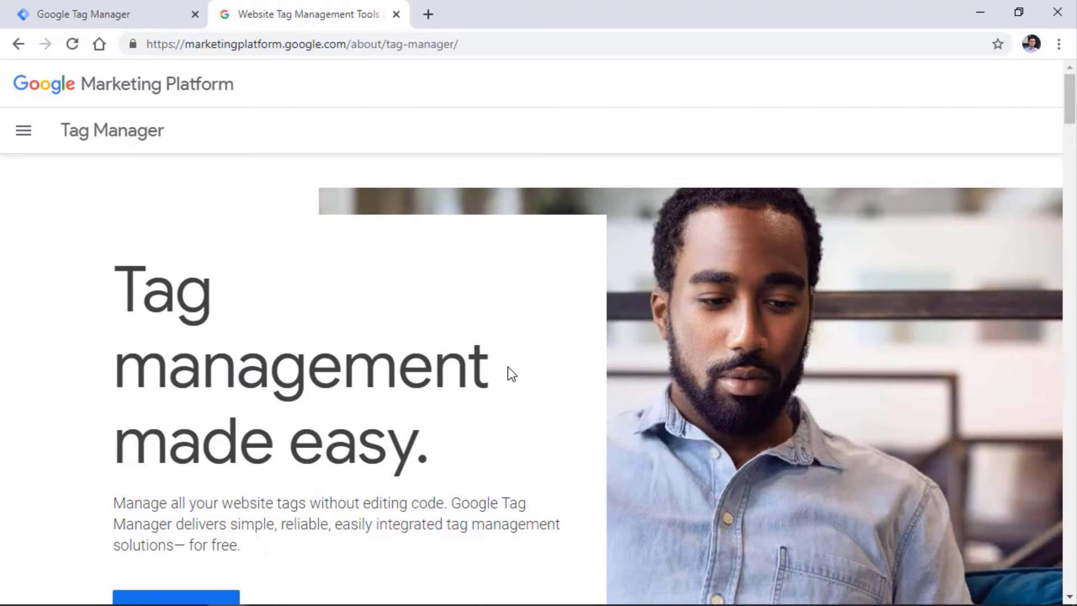
pyautogui.scroll(-5, 436, 232)
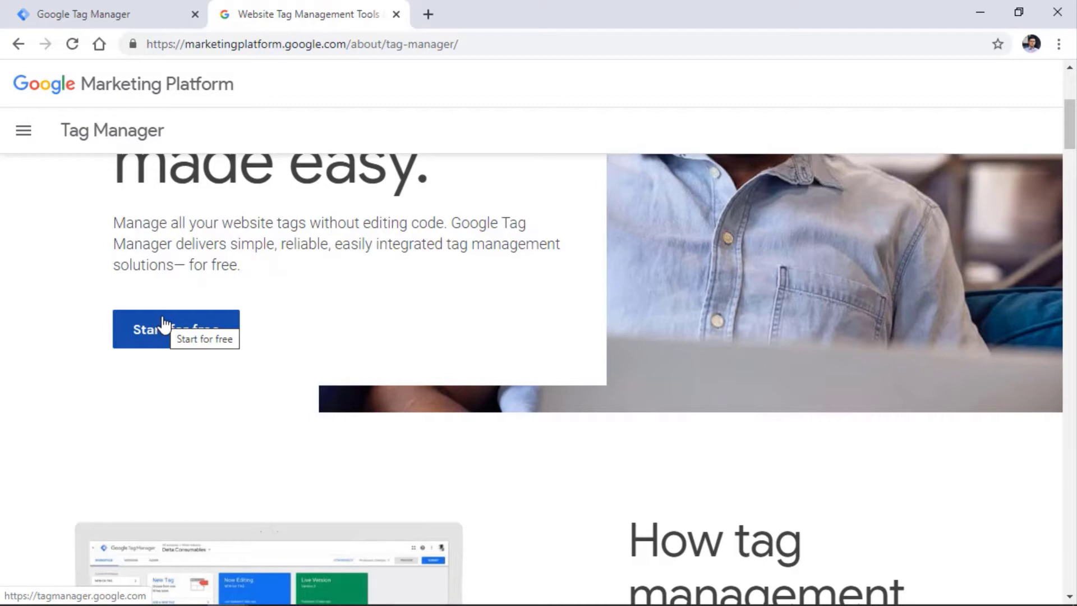
pyautogui.click(112, 18)
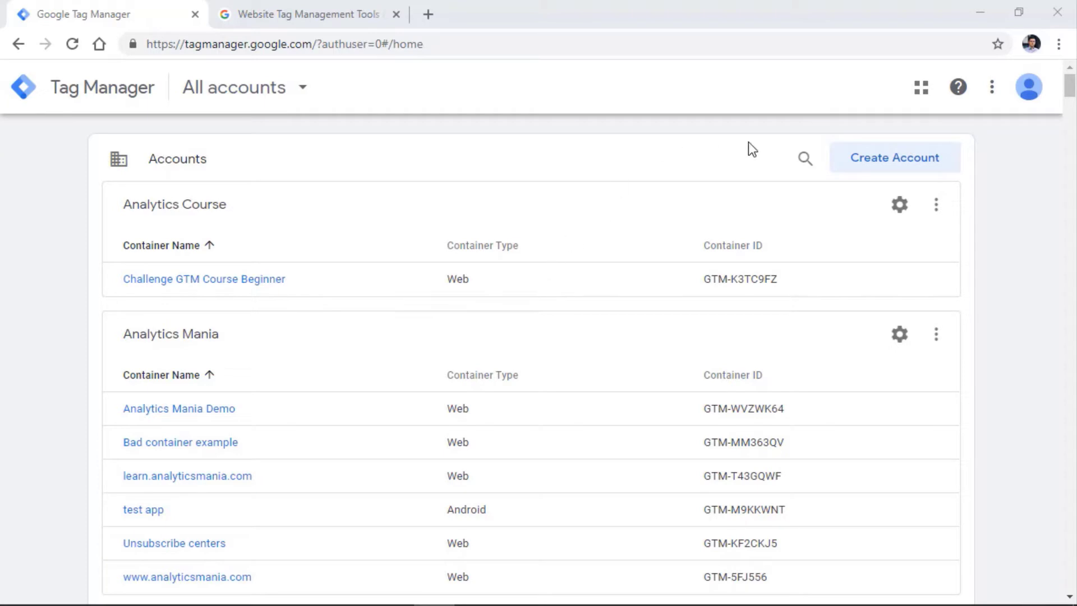
# Step: Begin a new Tag Manager account with the account name 'GTM course'
pyautogui.click(895, 159)
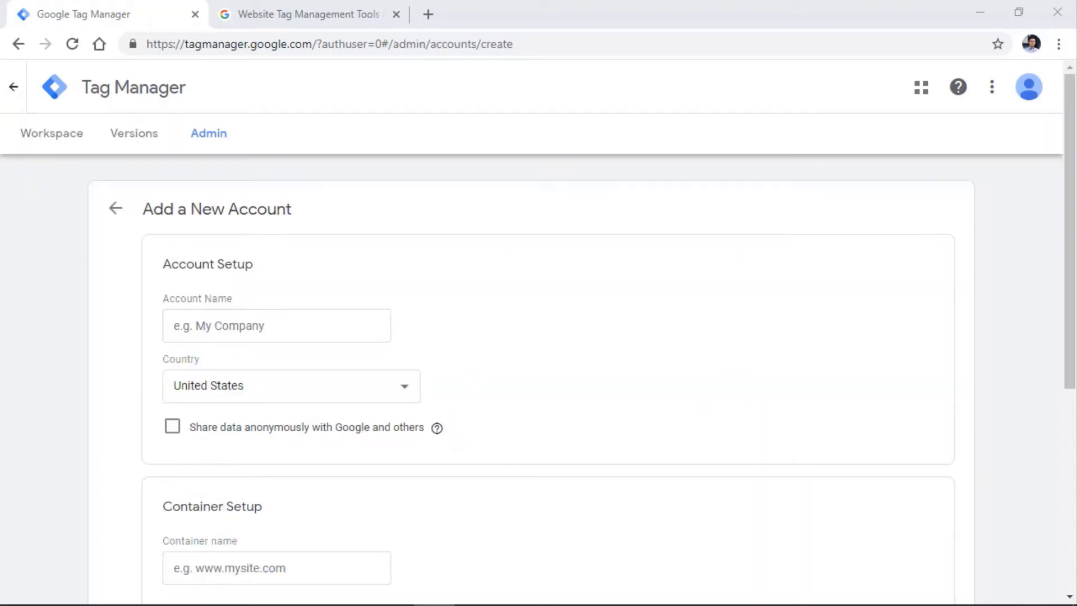
pyautogui.click(288, 317)
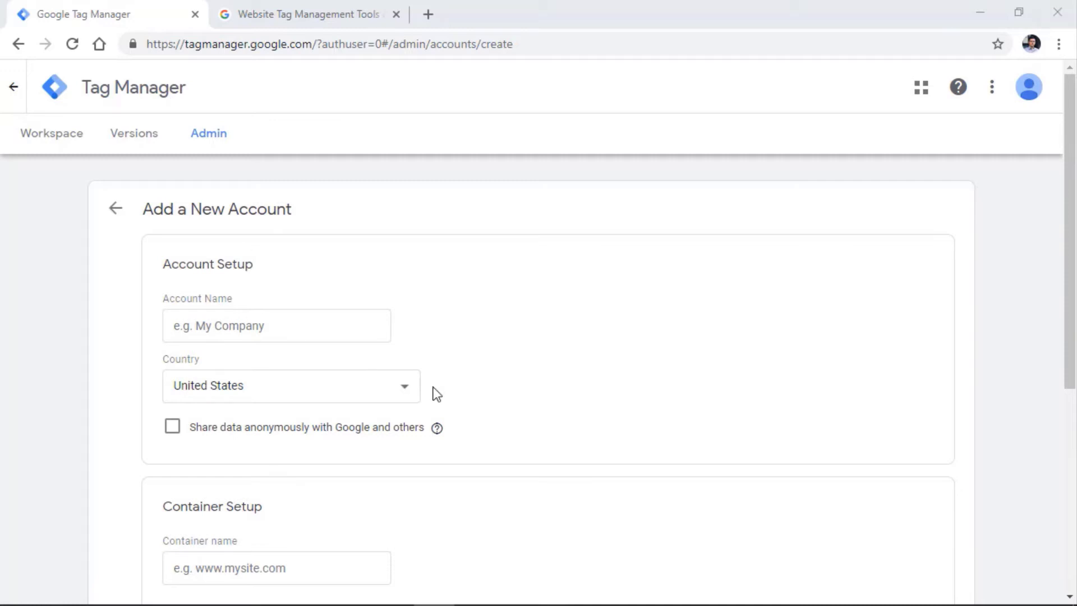
pyautogui.click(281, 326)
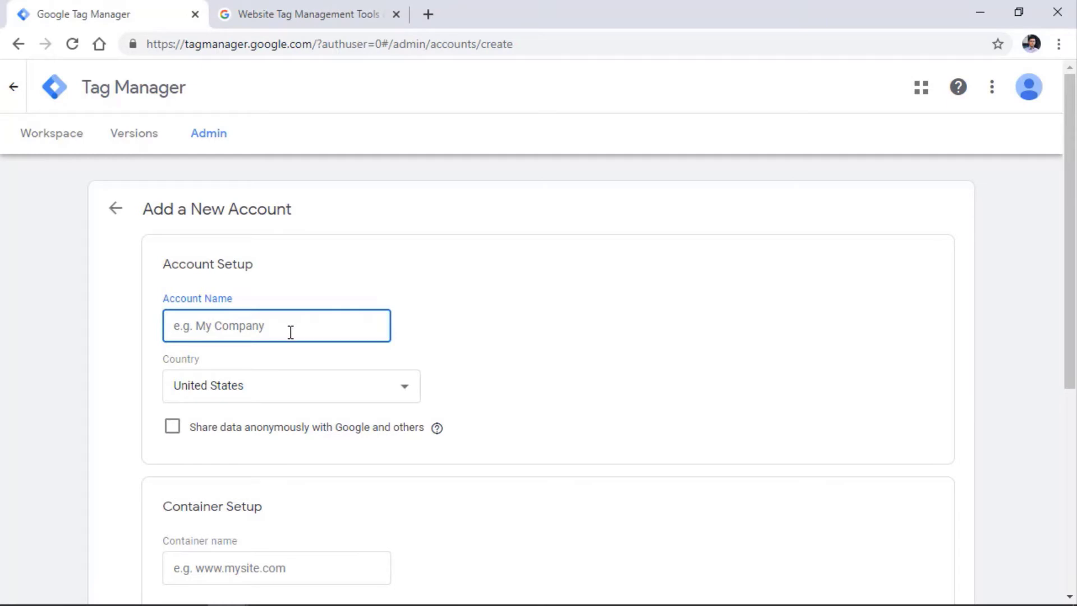
pyautogui.write('GTM course')
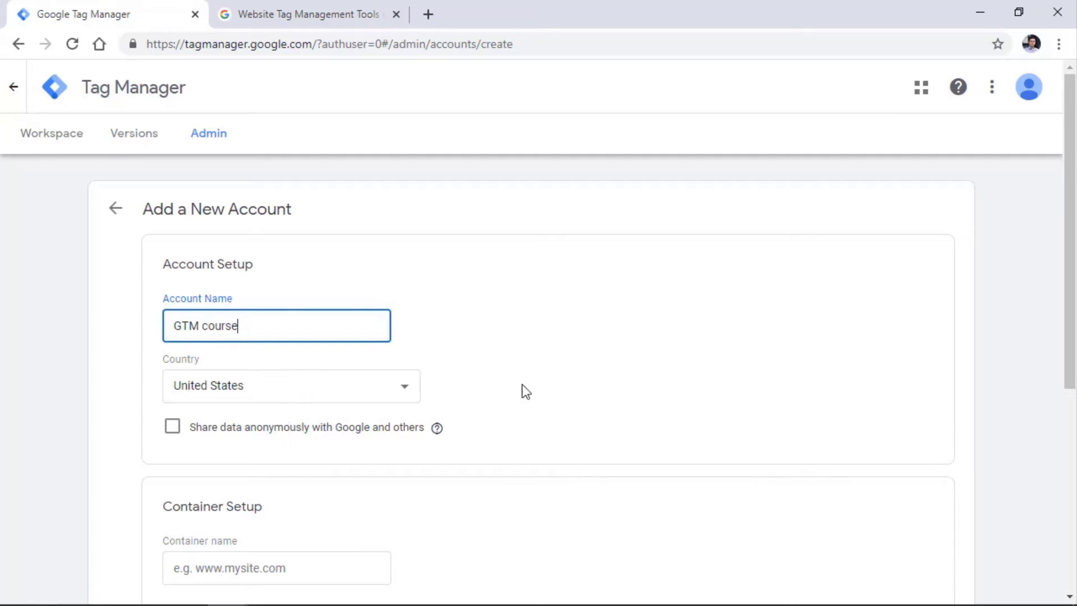
# Step: Name the container 'Demo container' and choose Web as its target platform
pyautogui.scroll(-3, 1072, 200)
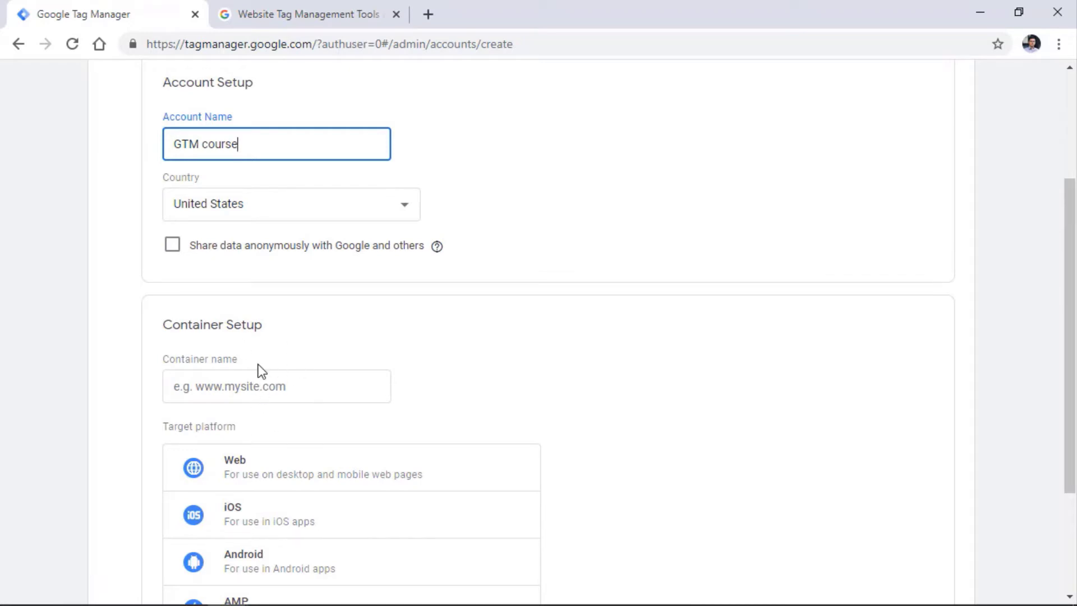
pyautogui.click(282, 385)
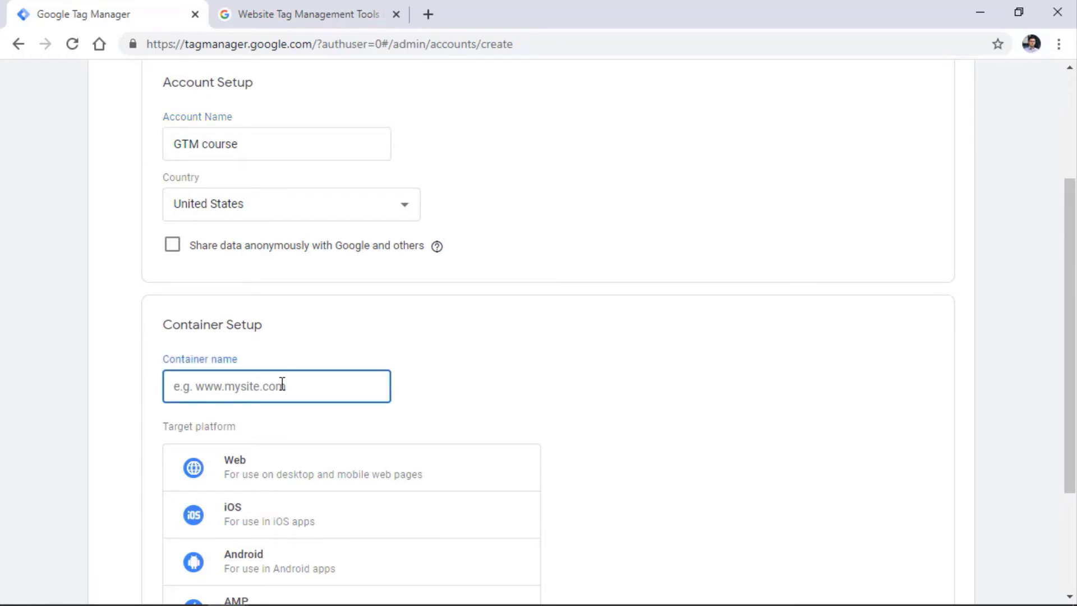
pyautogui.write('Demo container')
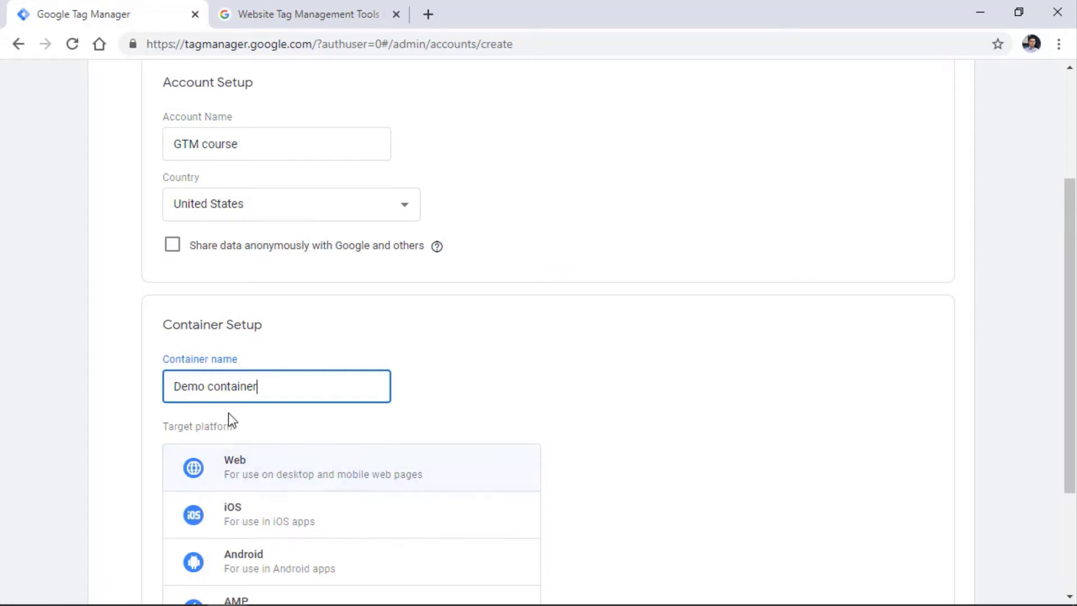
pyautogui.scroll(-3, 228, 413)
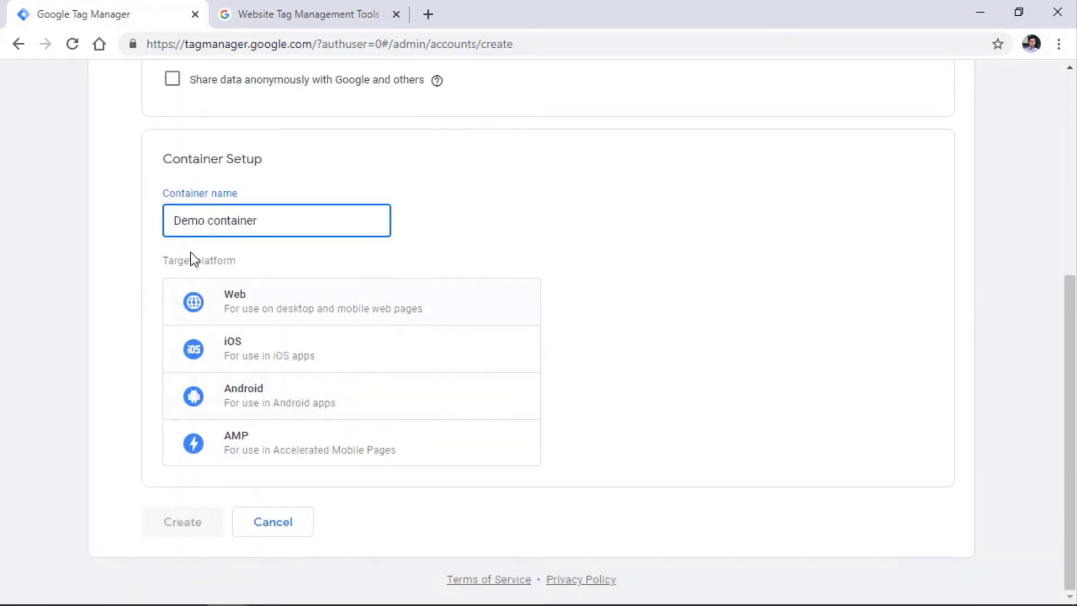
pyautogui.click(326, 308)
# Step: Create the account and container, accepting the Terms of Service and GDPR data processing terms
pyautogui.click(184, 528)
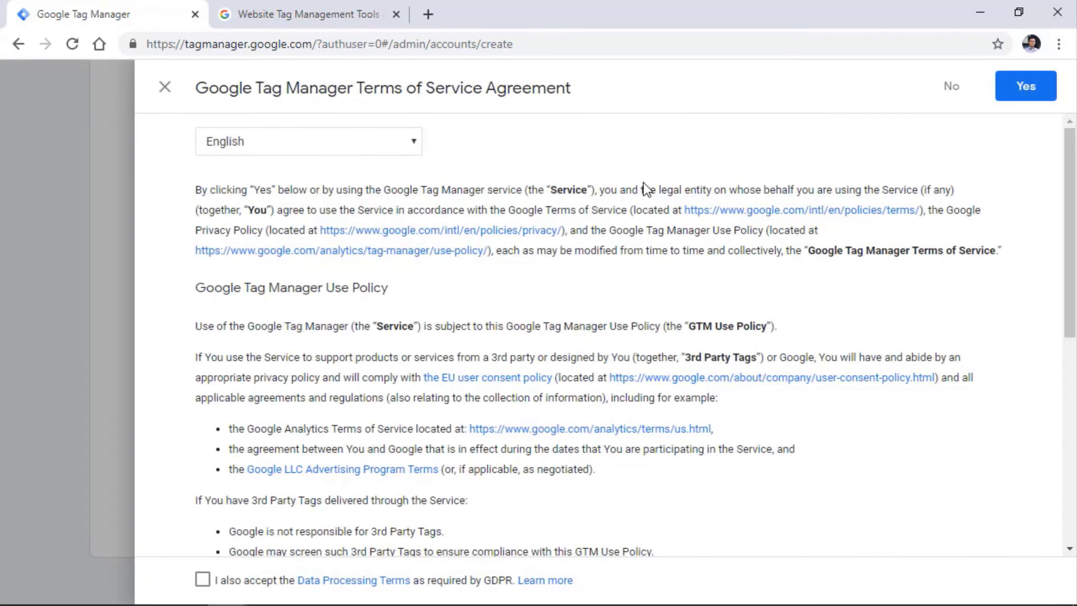
pyautogui.scroll(-5, 668, 317)
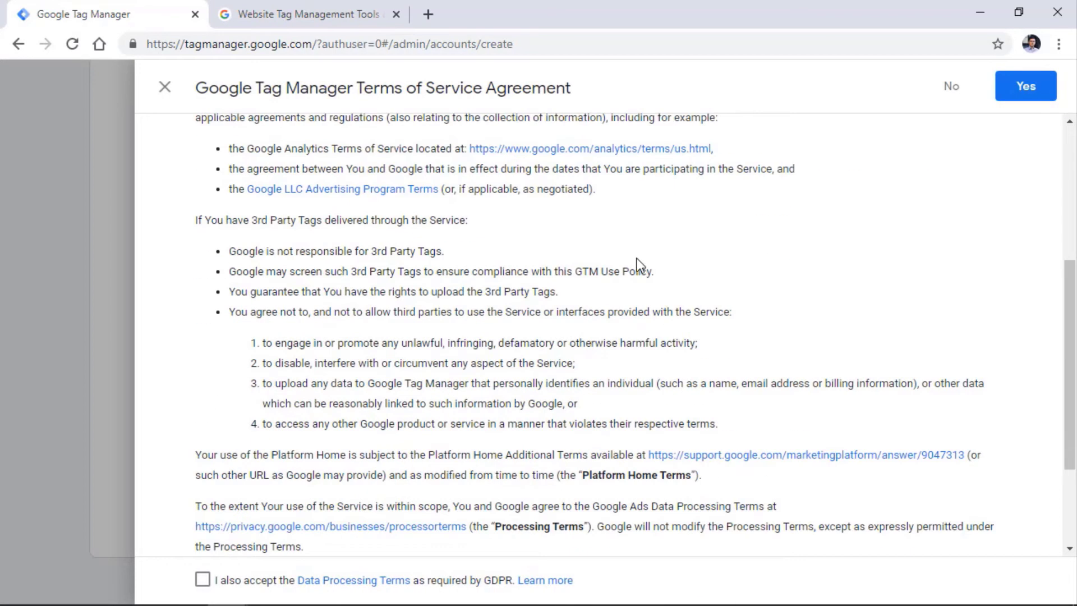
pyautogui.click(202, 579)
pyautogui.click(1020, 87)
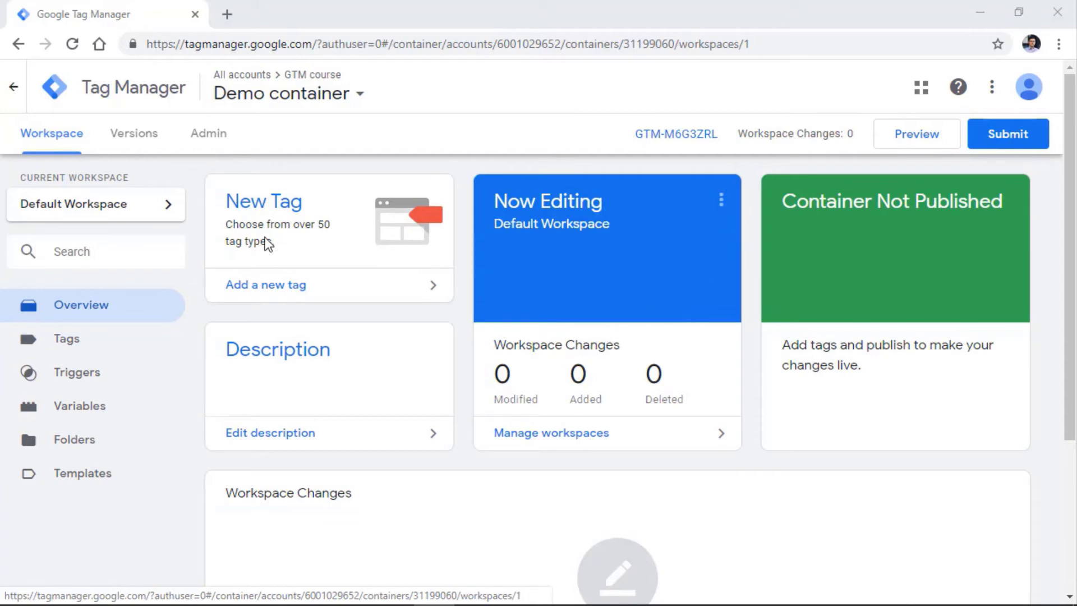
# Step: Go to the container's Versions page to see its version history
pyautogui.click(135, 138)
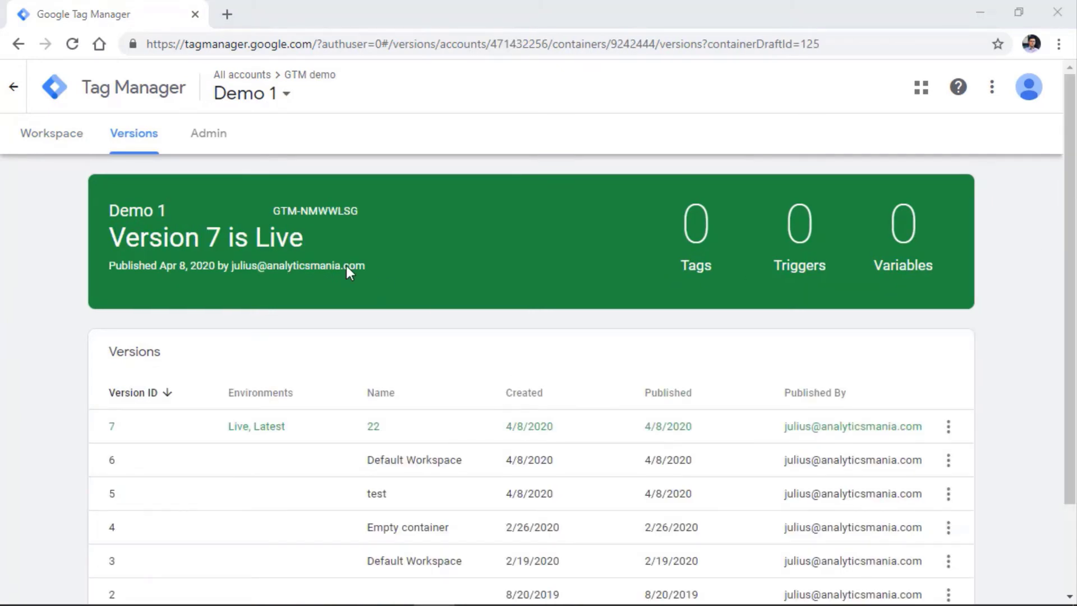
pyautogui.scroll(-2, 348, 271)
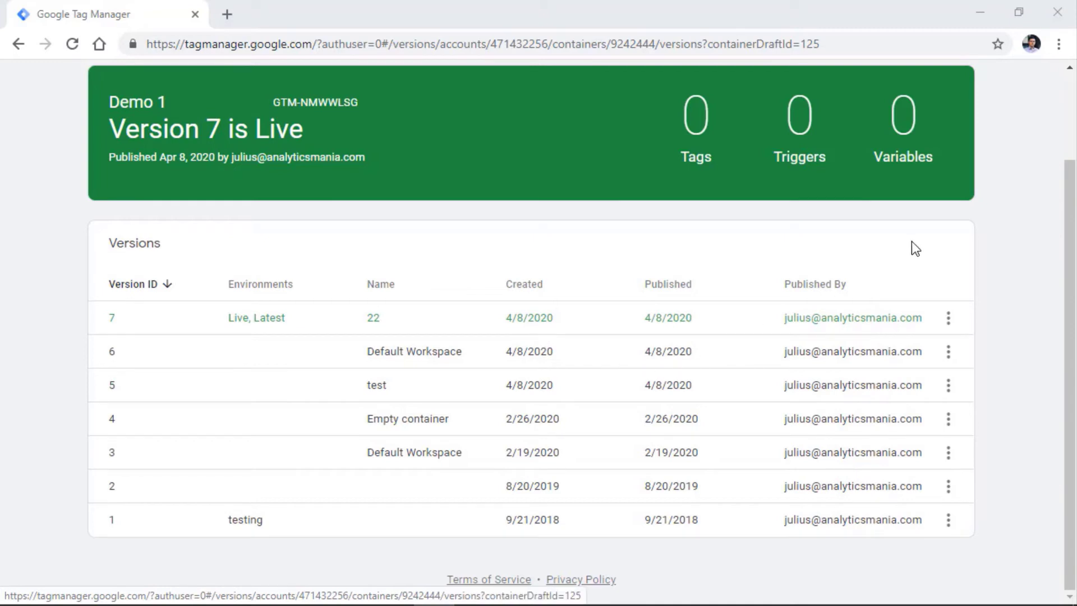
pyautogui.click(947, 352)
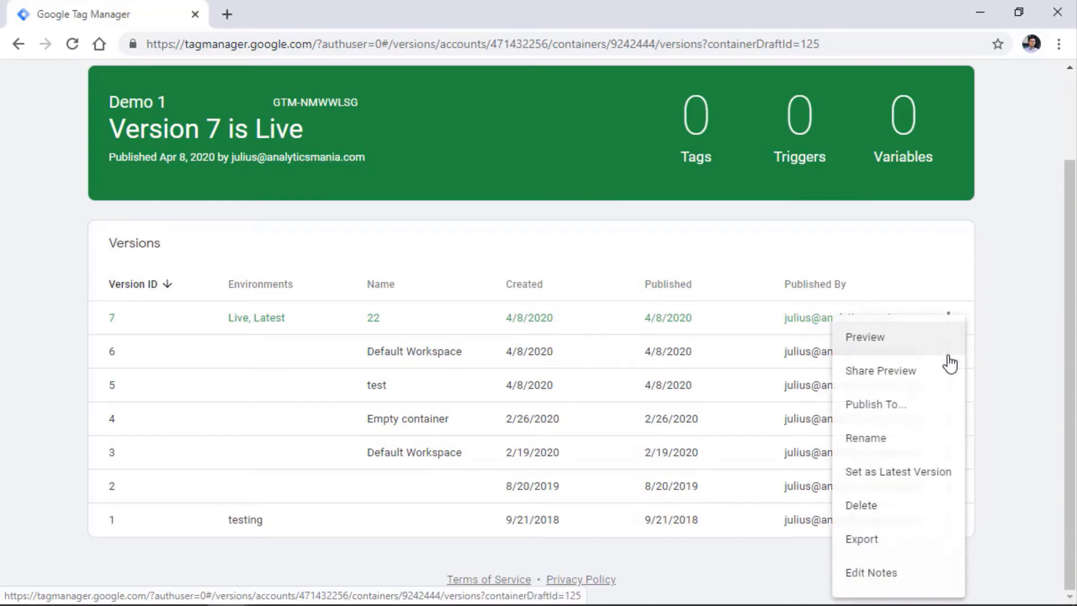
pyautogui.click(982, 328)
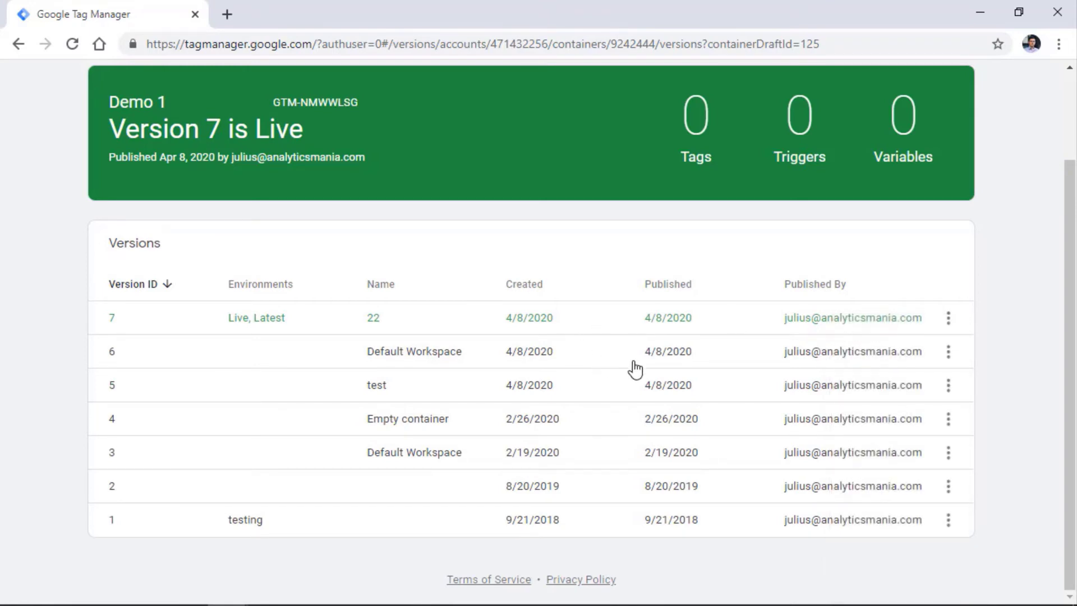
pyautogui.click(948, 362)
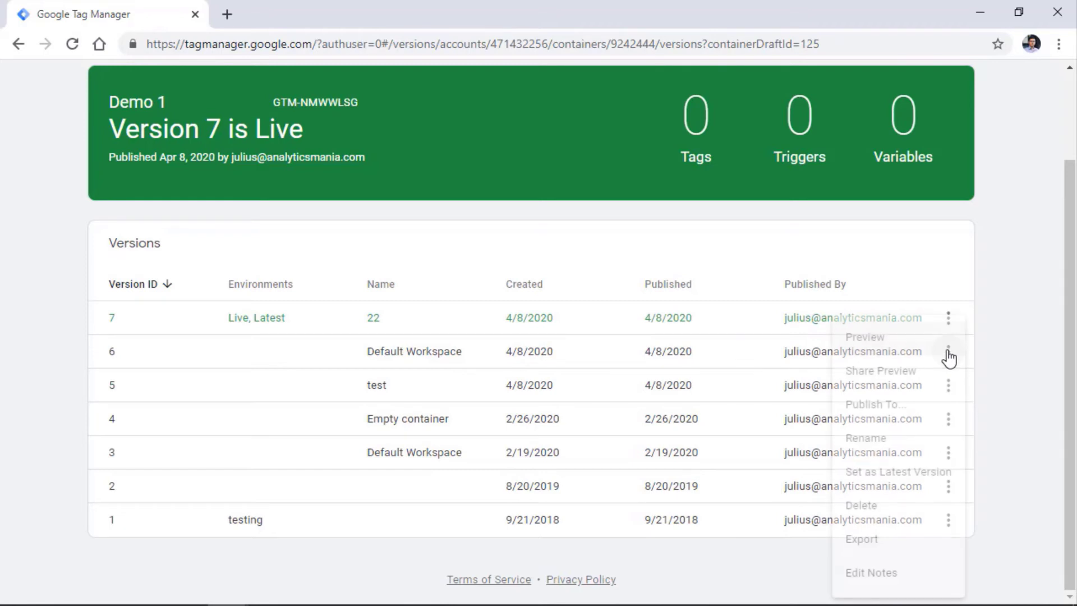
pyautogui.click(892, 411)
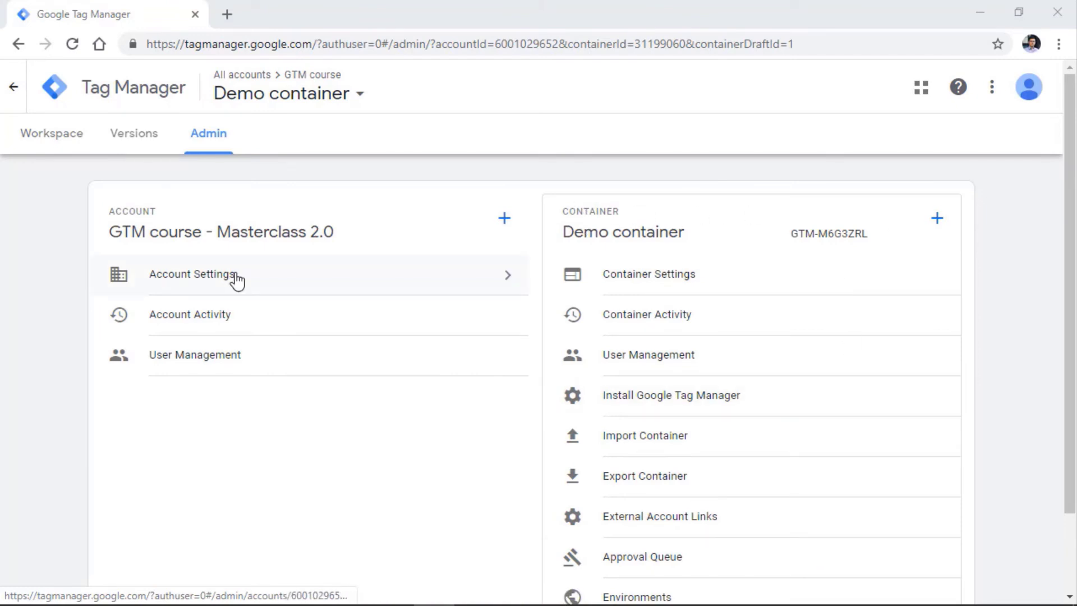
# Step: Look through the Account Settings page, then go back to the Admin overview
pyautogui.click(240, 280)
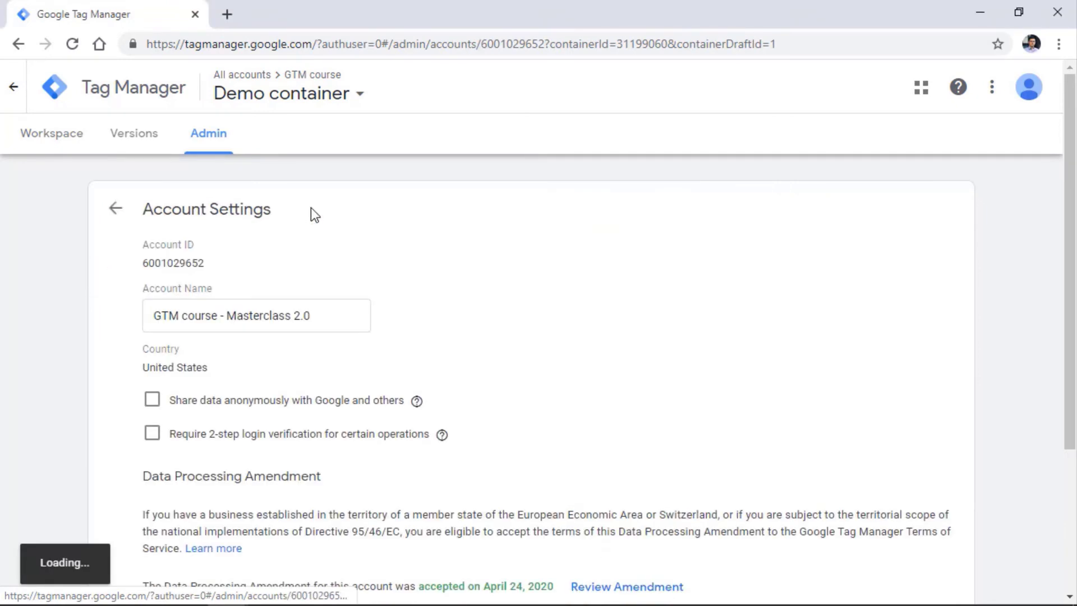
pyautogui.scroll(-4, 409, 342)
pyautogui.scroll(2, 403, 240)
pyautogui.scroll(2, 402, 240)
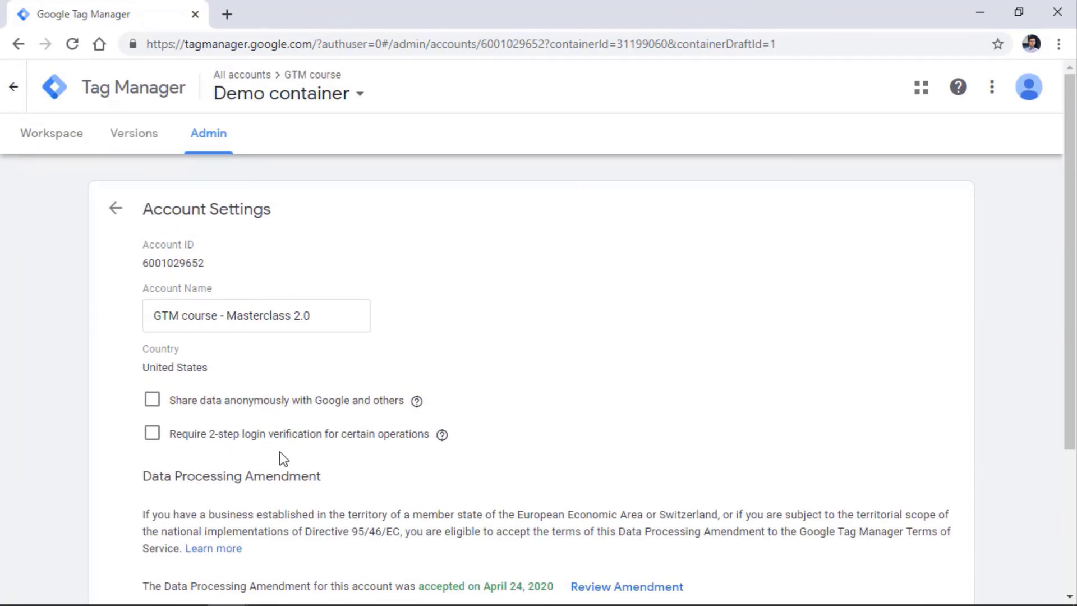
pyautogui.click(116, 209)
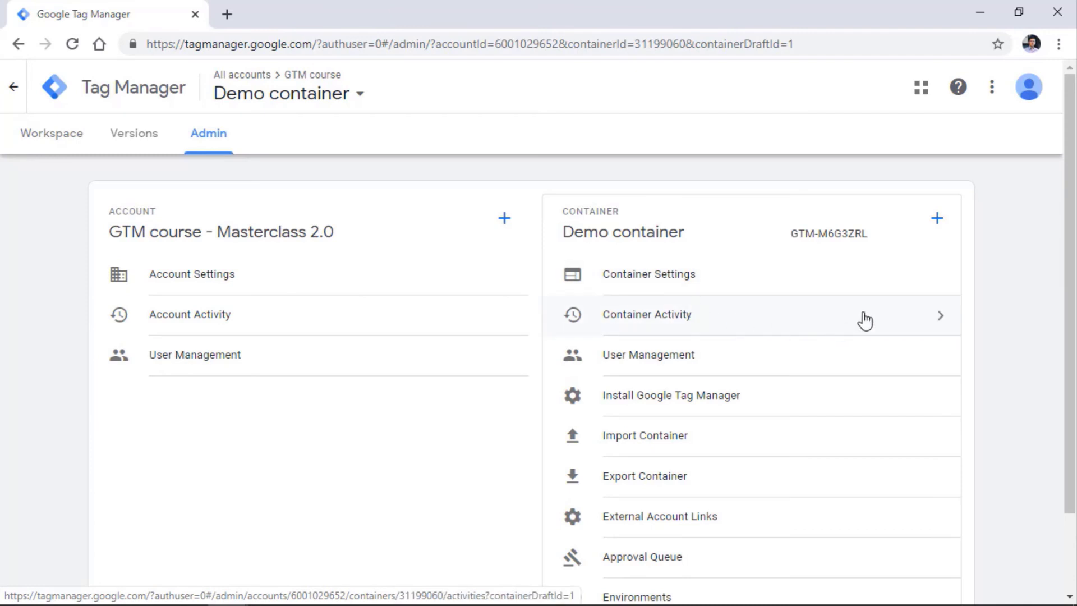
# Step: Show the Install Google Tag Manager code and select the head snippet
pyautogui.scroll(-2, 709, 336)
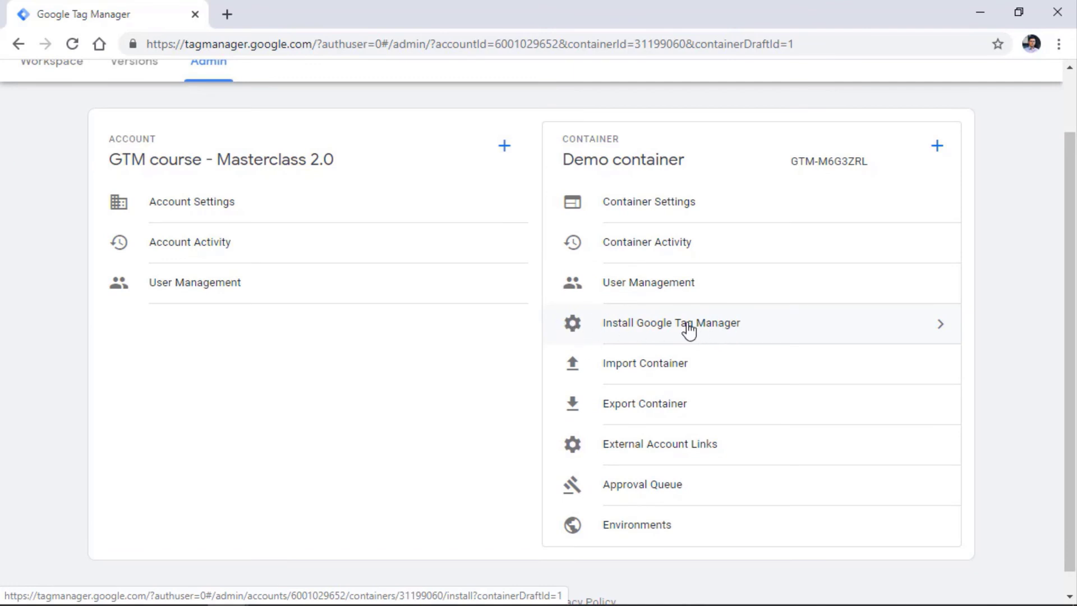
pyautogui.click(695, 331)
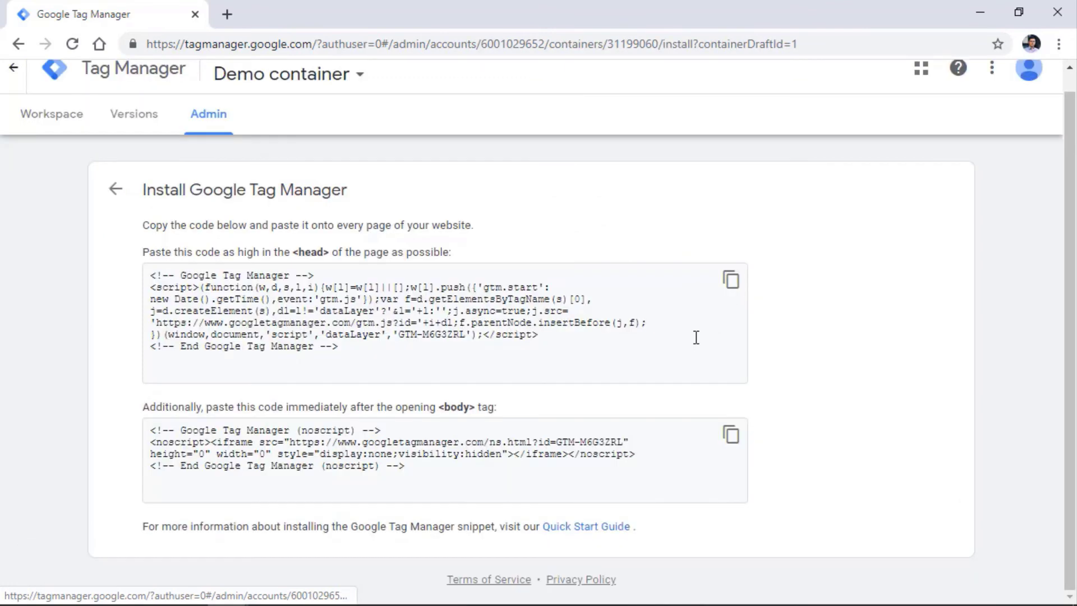
pyautogui.click(318, 362)
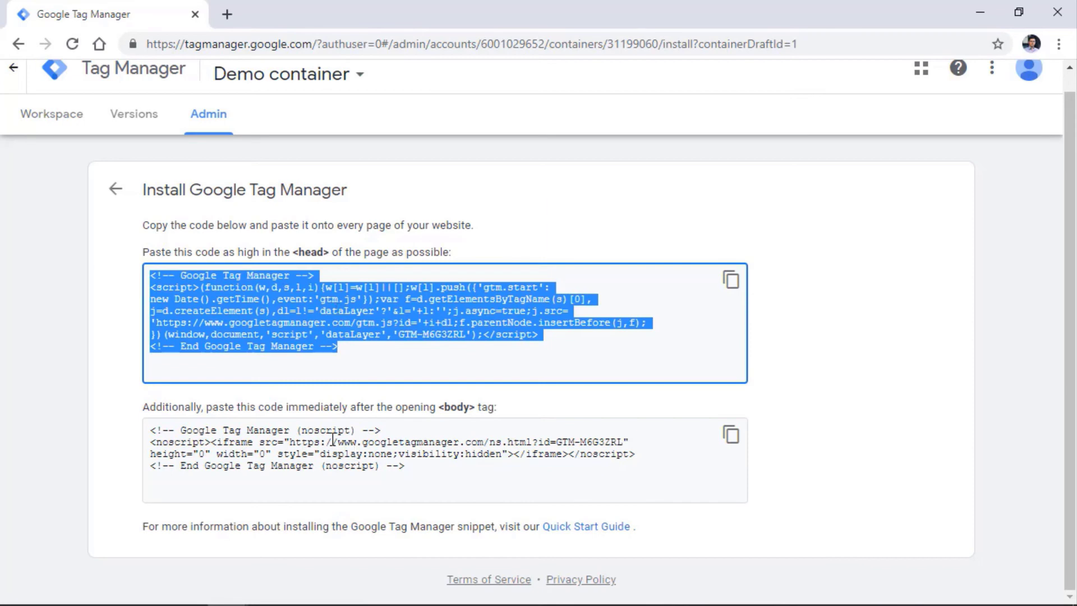
# Step: Return to the Admin overview, then switch to the Default Workspace overview
pyautogui.click(116, 191)
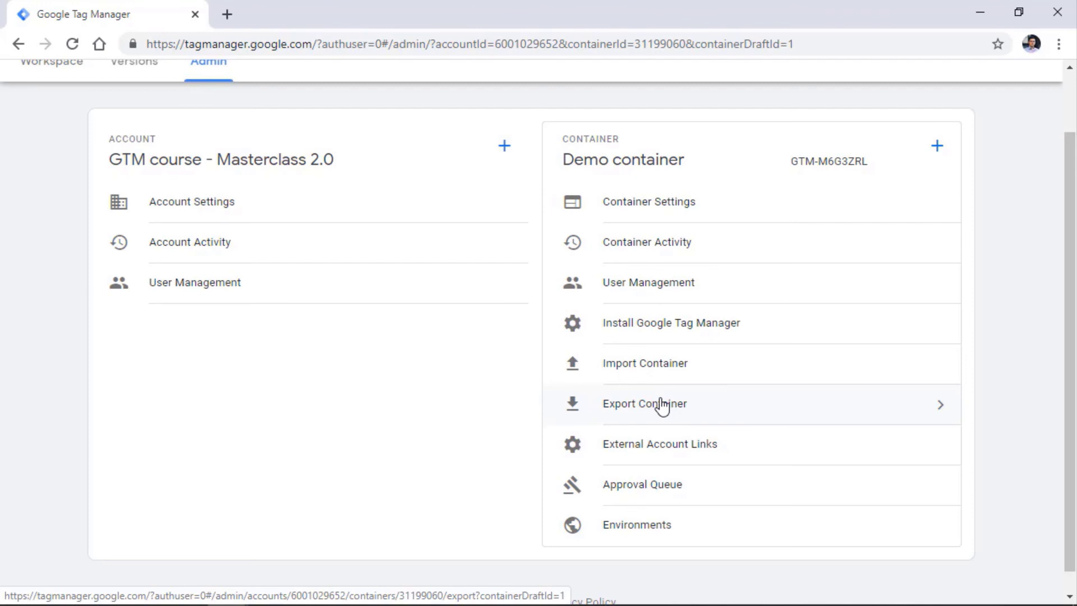
pyautogui.scroll(2, 661, 405)
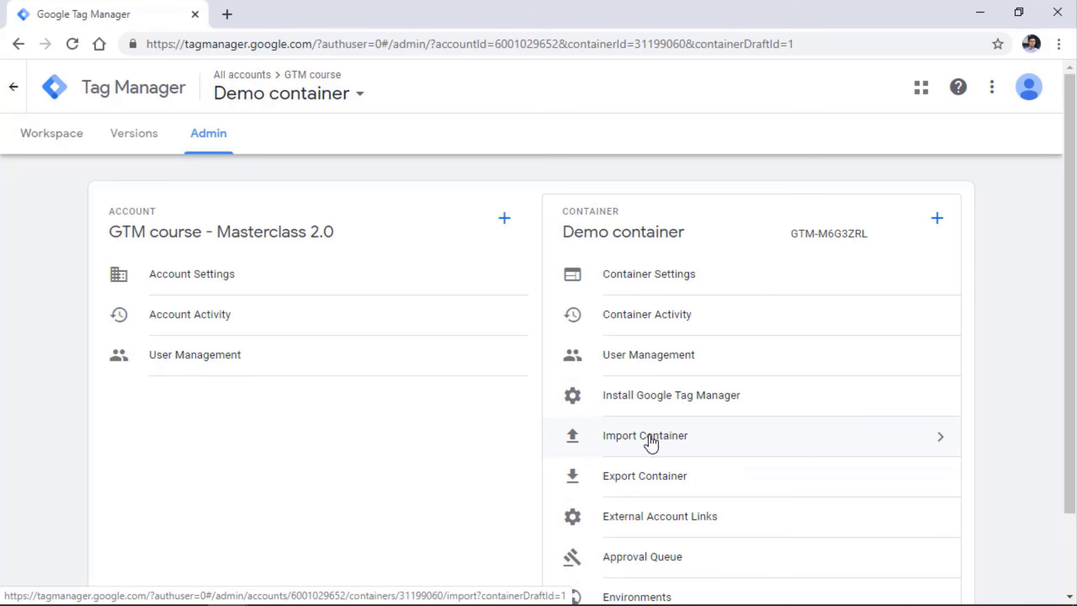
pyautogui.scroll(-2, 605, 355)
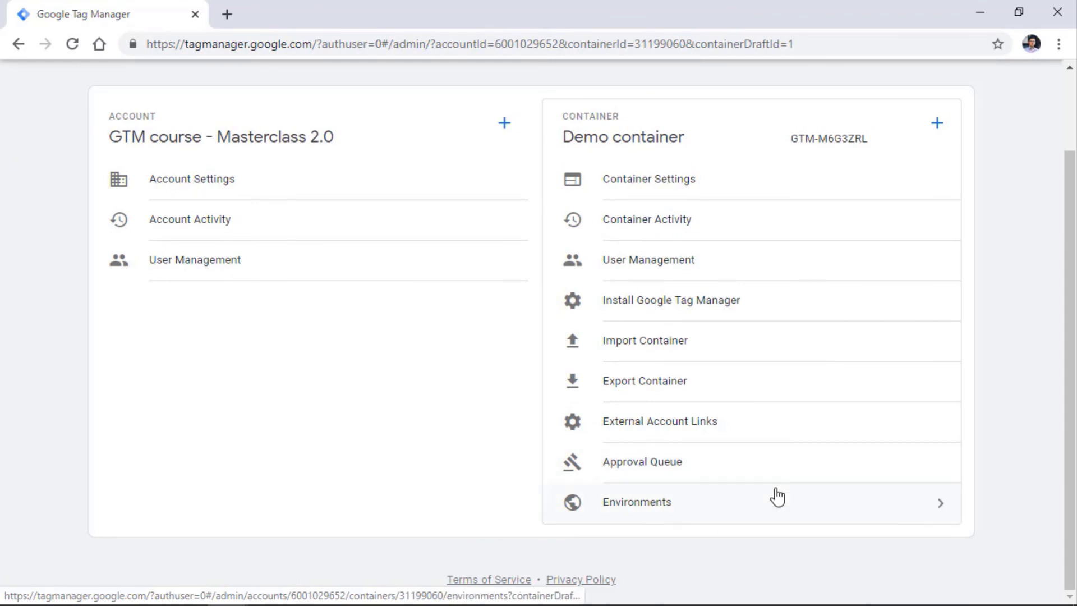
pyautogui.scroll(2, 777, 496)
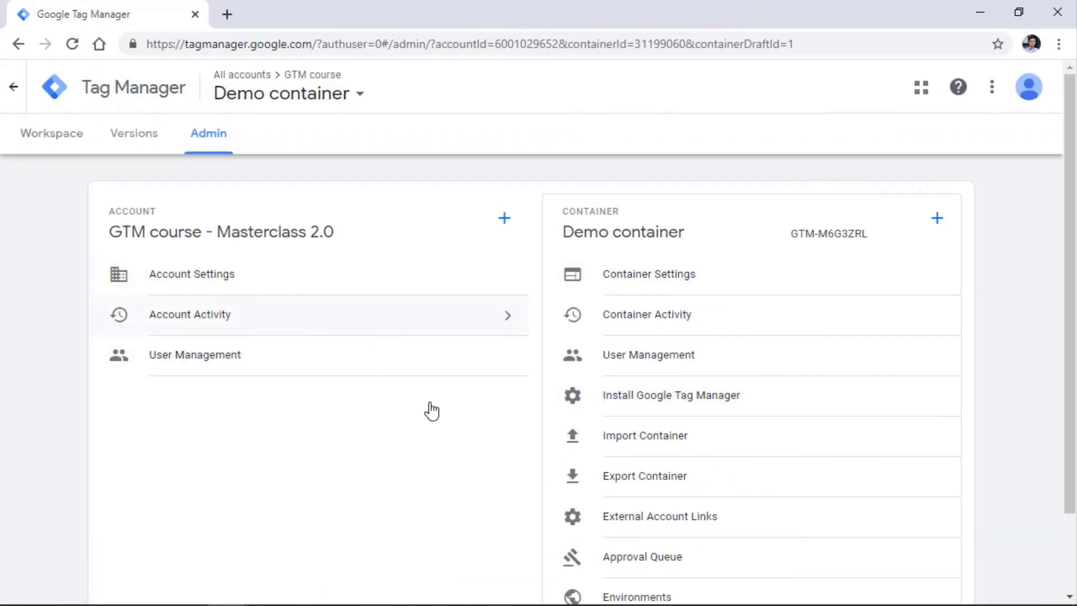
pyautogui.click(52, 133)
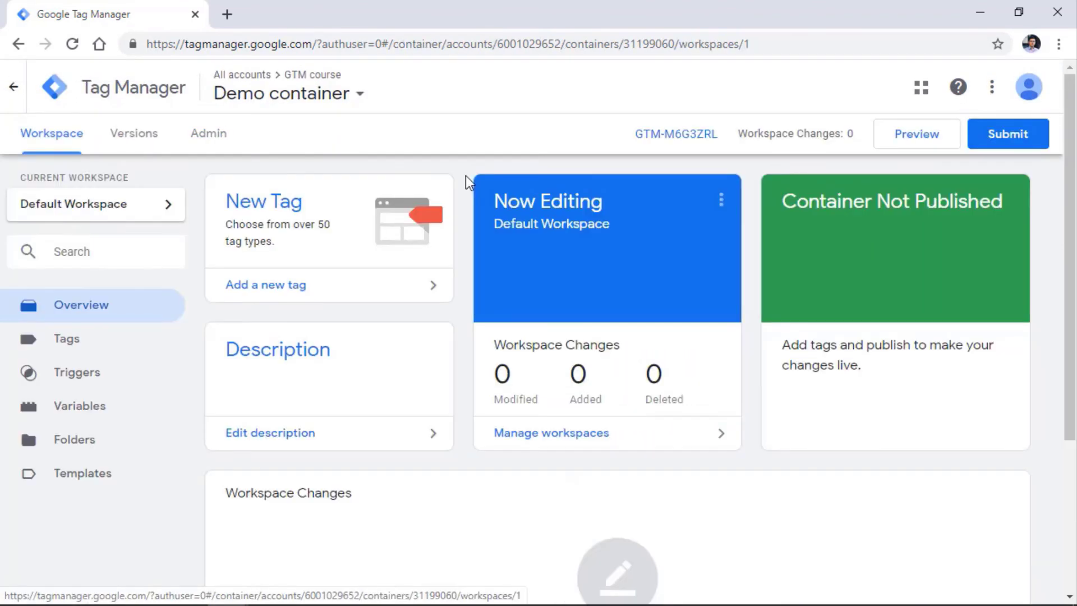